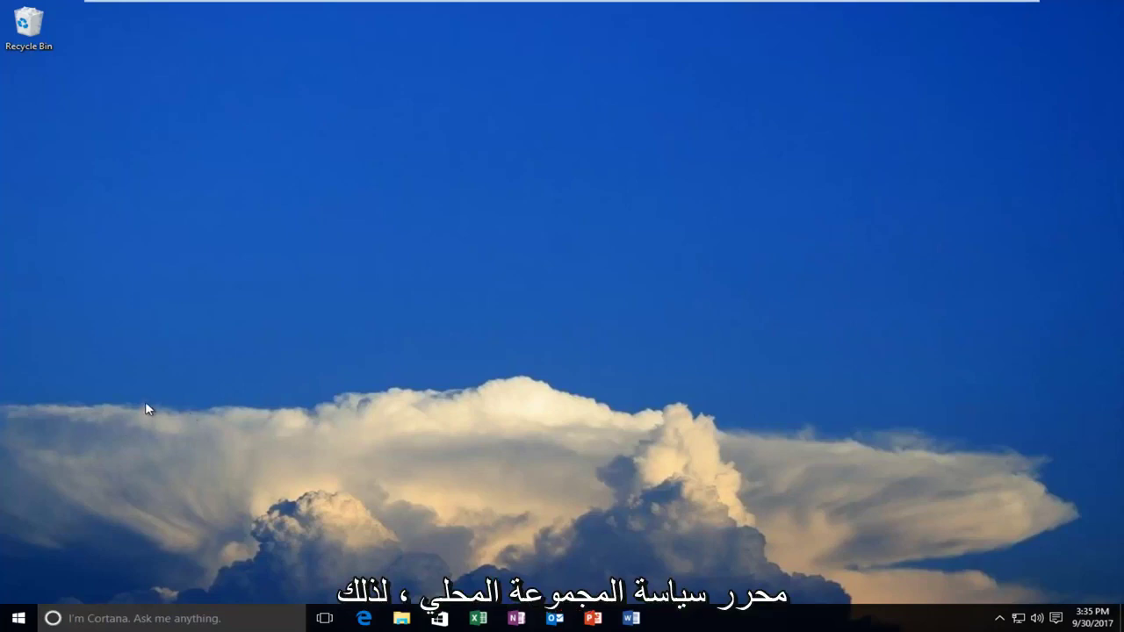
# Dismiss the OneDrive update notice and search the Start menu for 'group' to find Edit group policy.
pyautogui.click(14, 622)
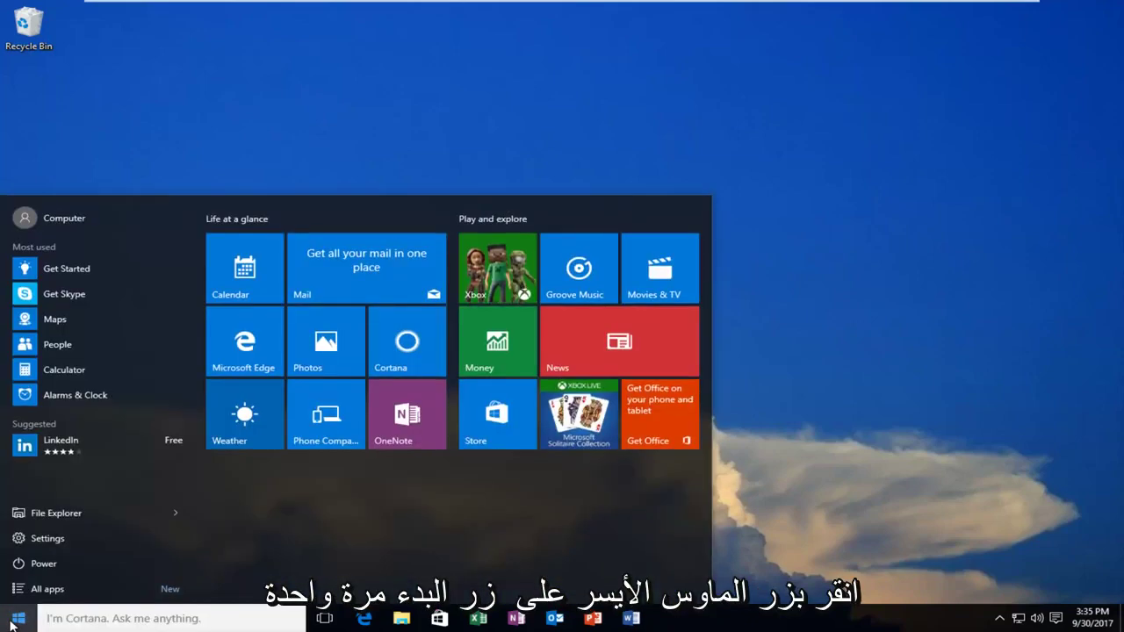
pyautogui.write('lo')
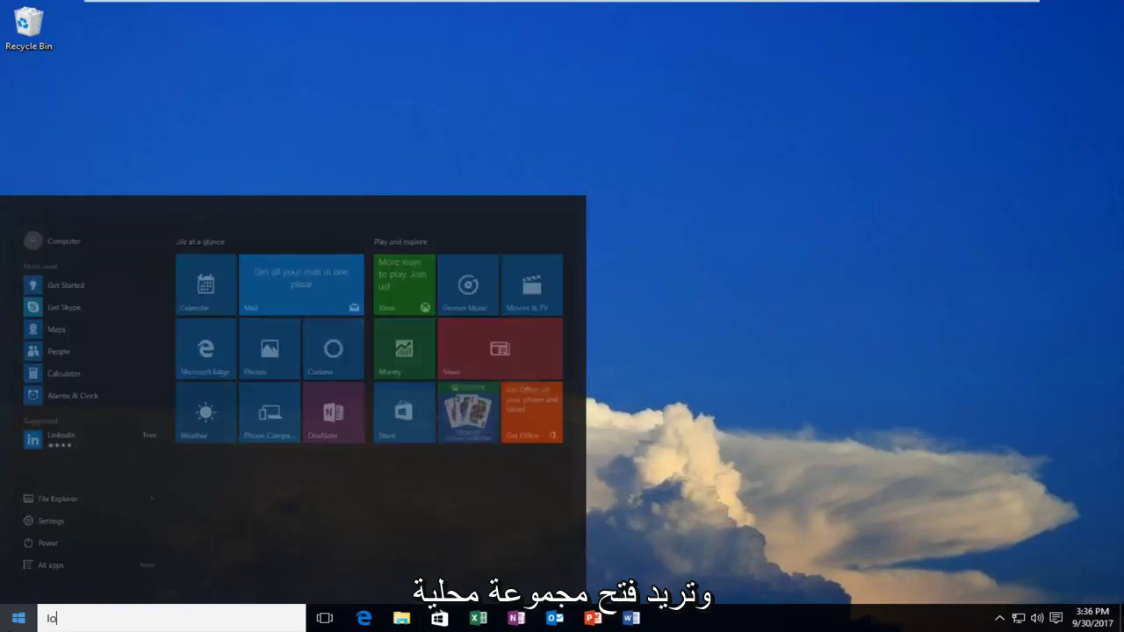
pyautogui.write('cal group ')
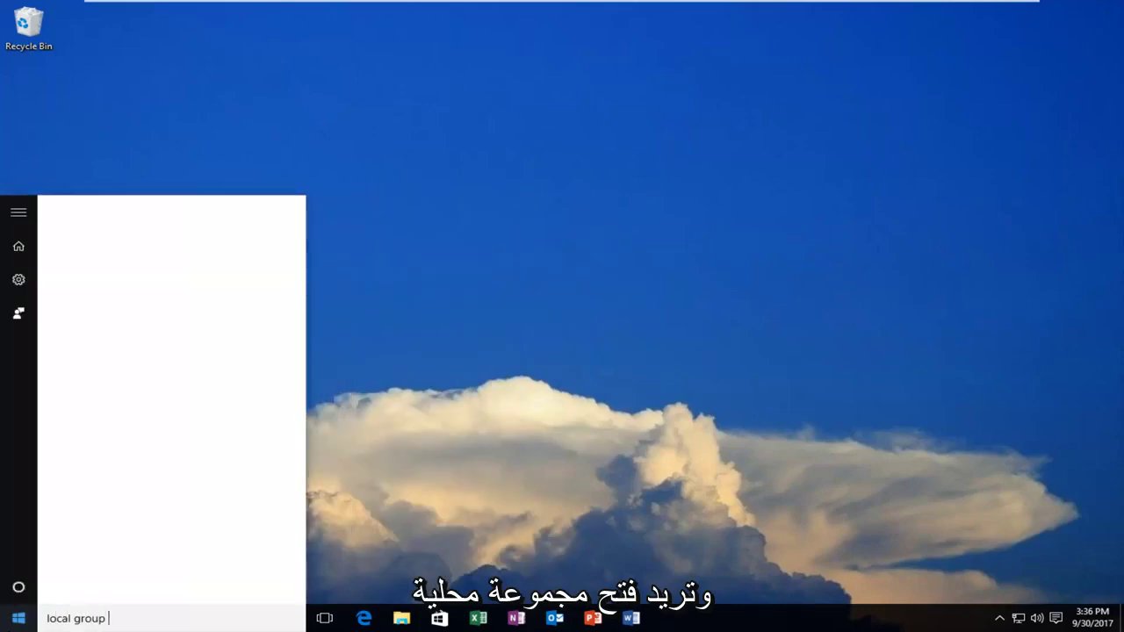
pyautogui.write('policy')
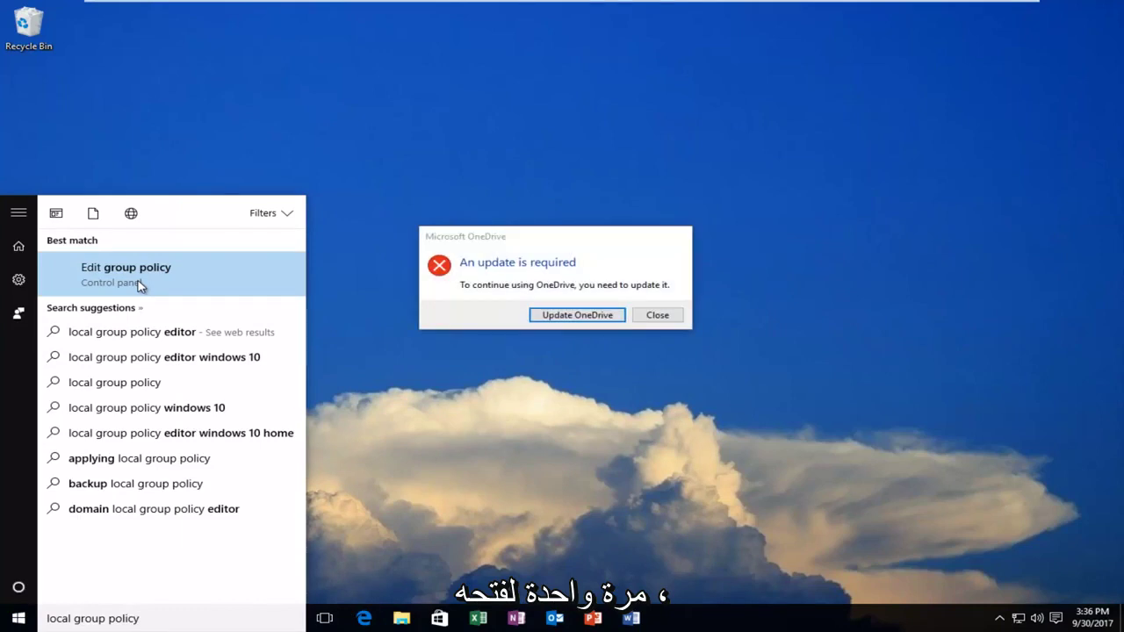
pyautogui.click(531, 275)
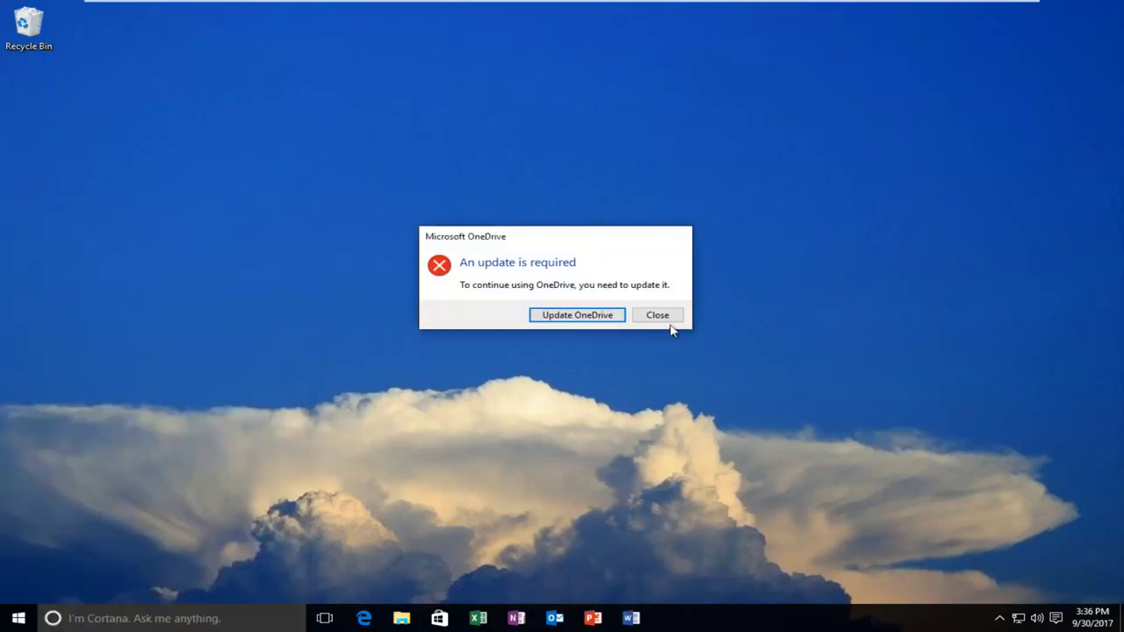
pyautogui.click(665, 314)
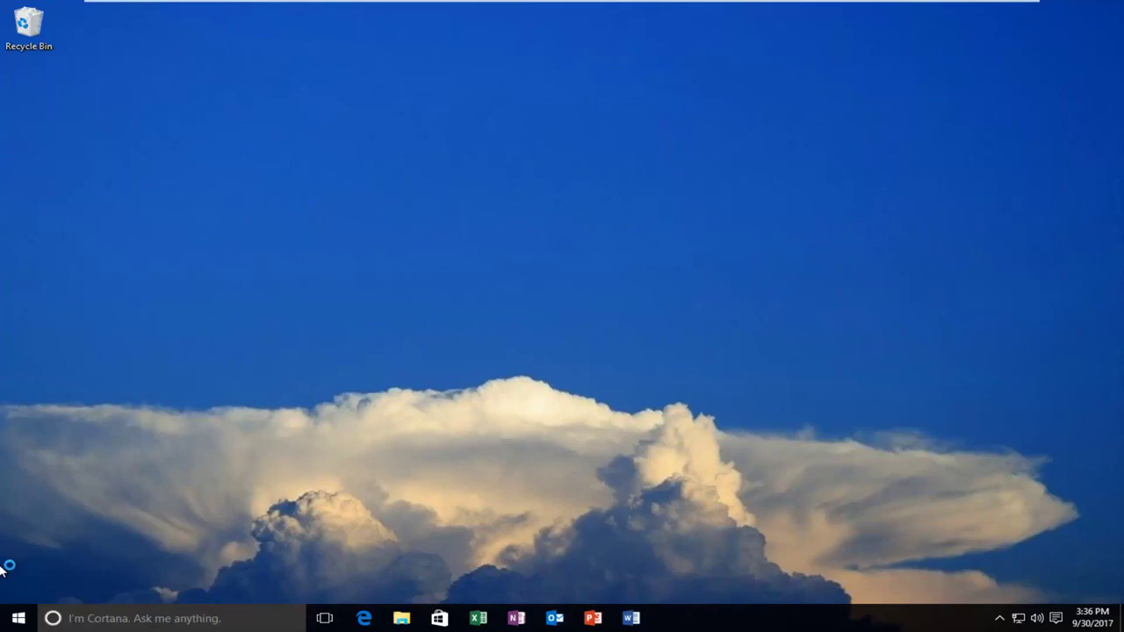
pyautogui.click(19, 618)
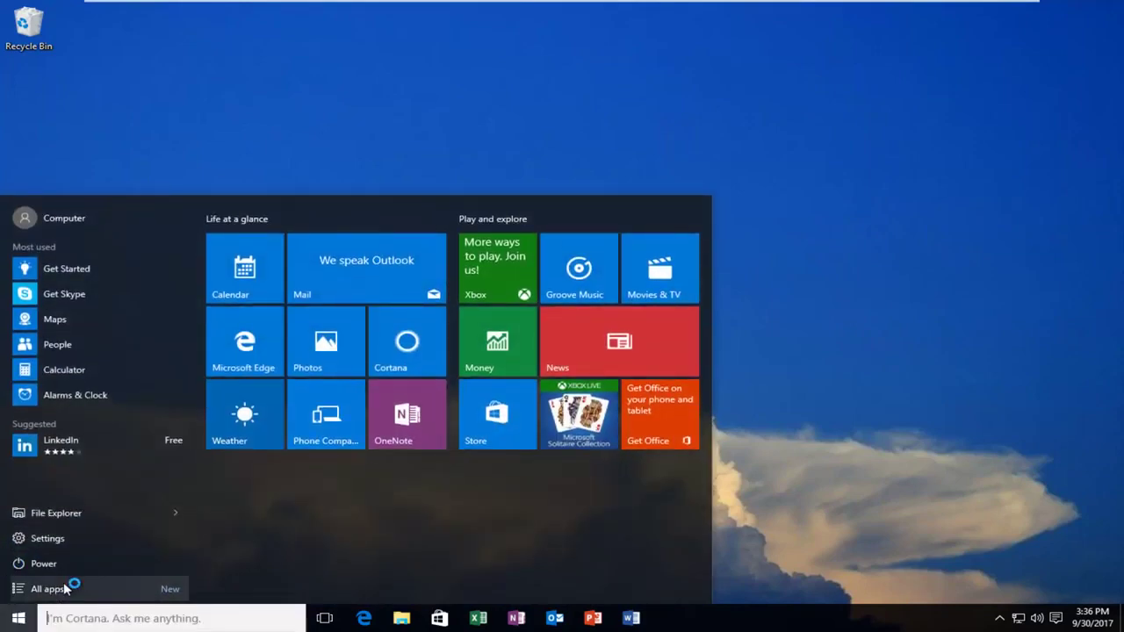
pyautogui.write('group')
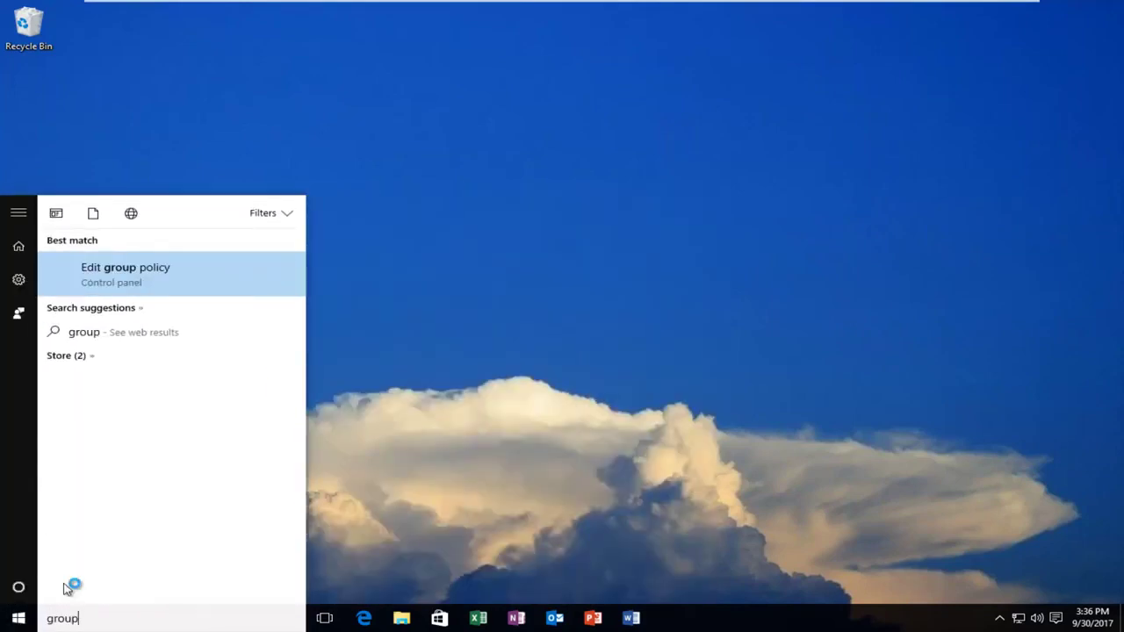
# Launch Edit group policy and close the duplicate Local Group Policy Editor window.
pyautogui.click(128, 281)
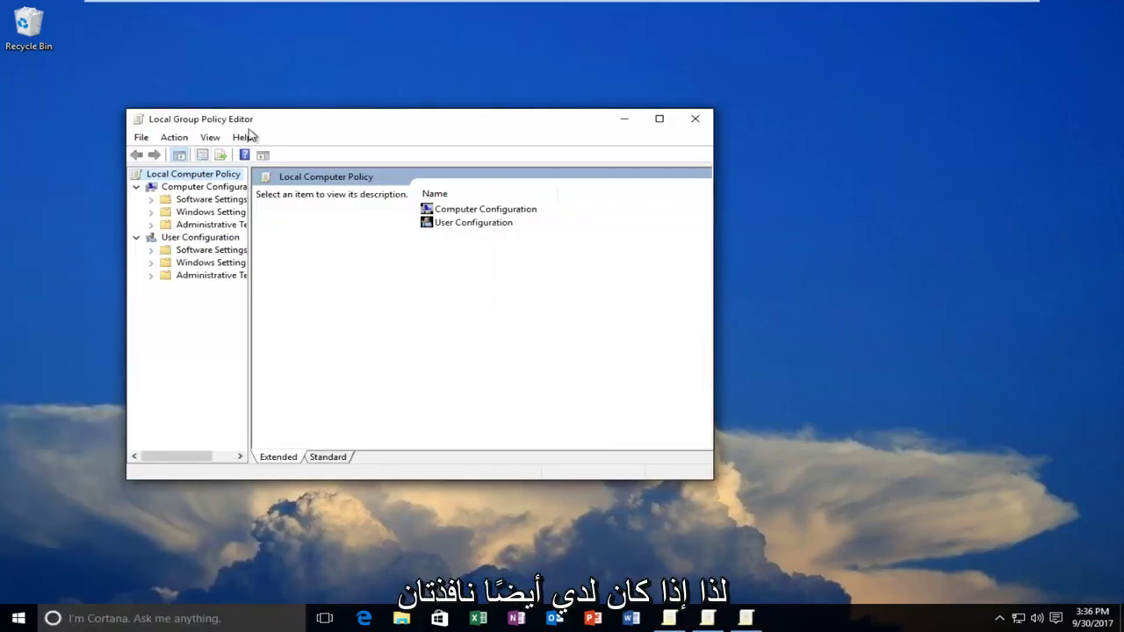
pyautogui.click(709, 166)
pyautogui.click(697, 118)
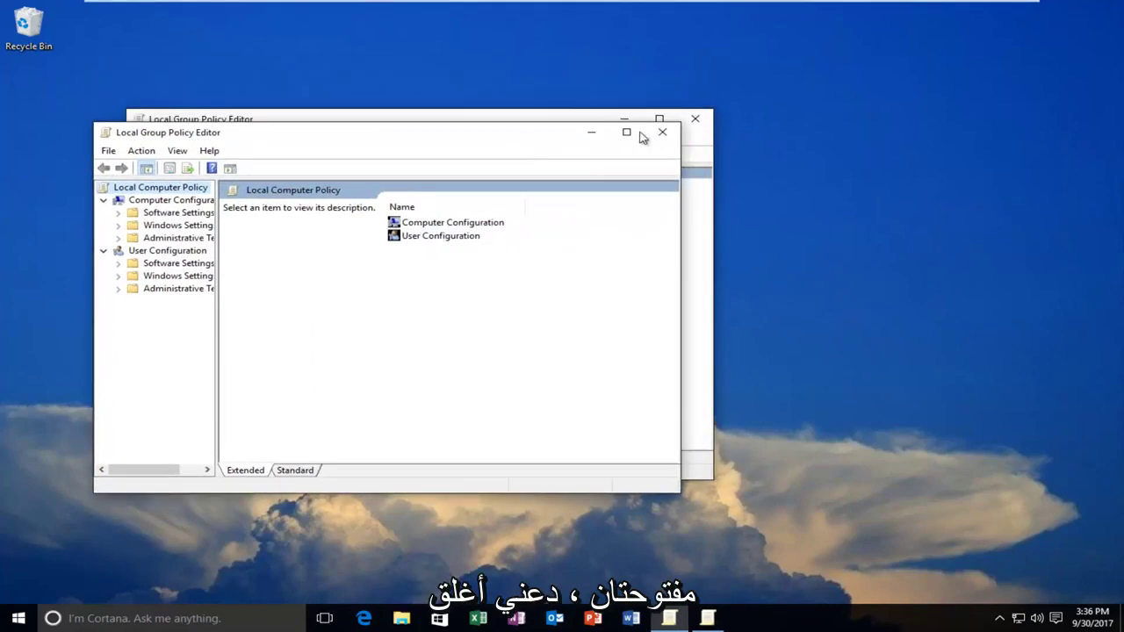
pyautogui.click(662, 132)
# Move and enlarge the editor window, widening the tree pane to show full folder names.
pyautogui.moveTo(543, 121); pyautogui.dragTo(512, 71)
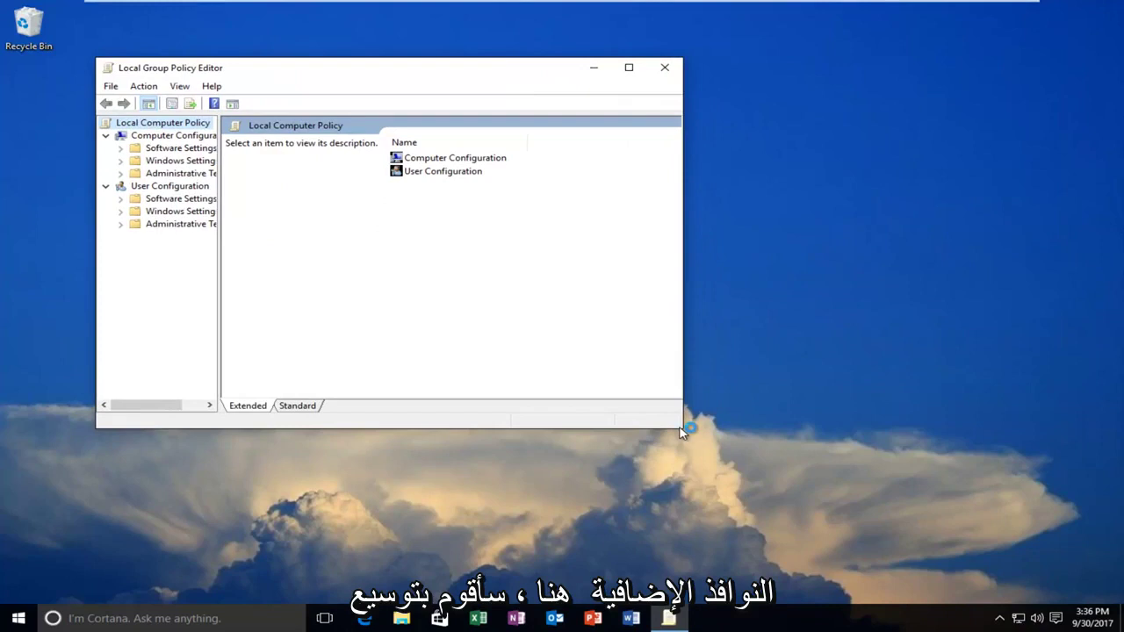
pyautogui.moveTo(681, 430); pyautogui.dragTo(1030, 568)
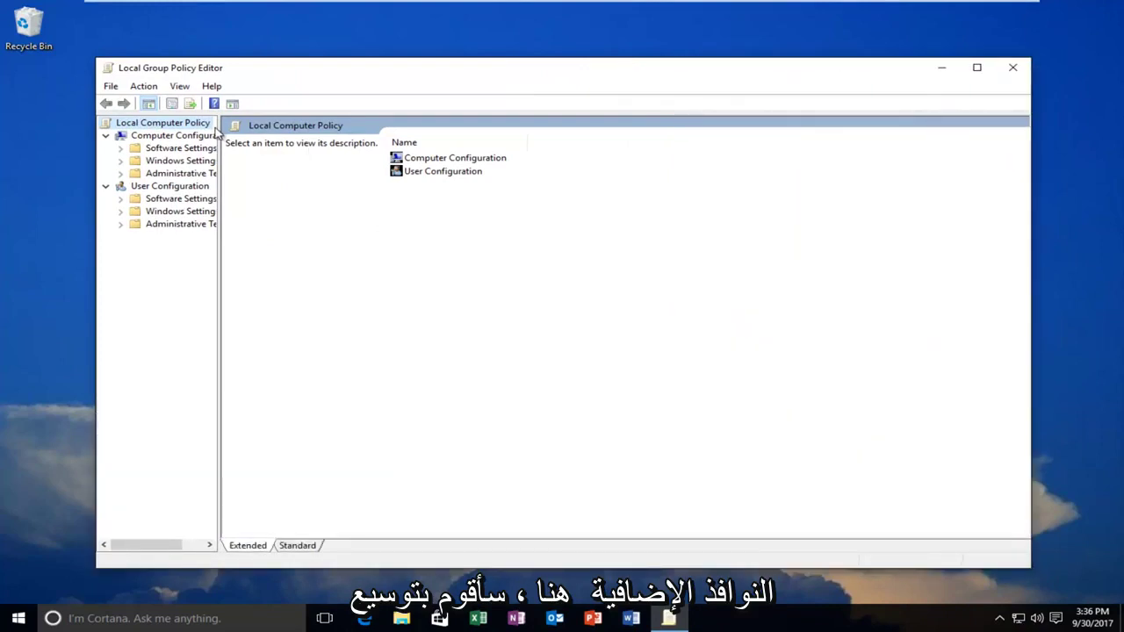
pyautogui.moveTo(227, 133); pyautogui.dragTo(319, 137)
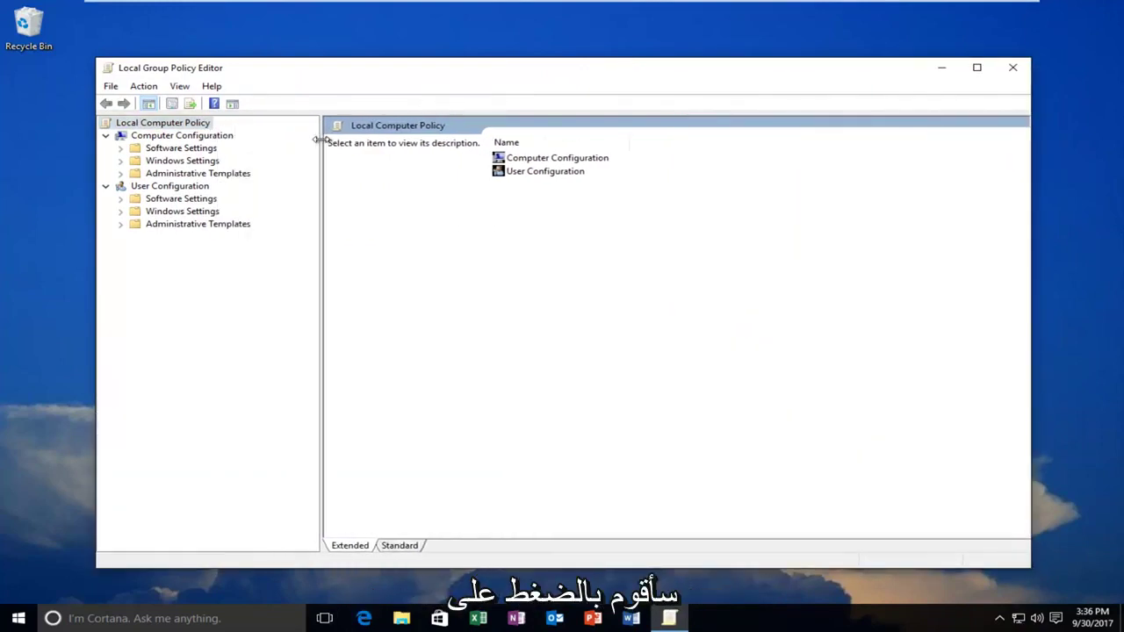
# Open User Configuration's Administrative Templates and expand the Windows Components category.
pyautogui.click(170, 227)
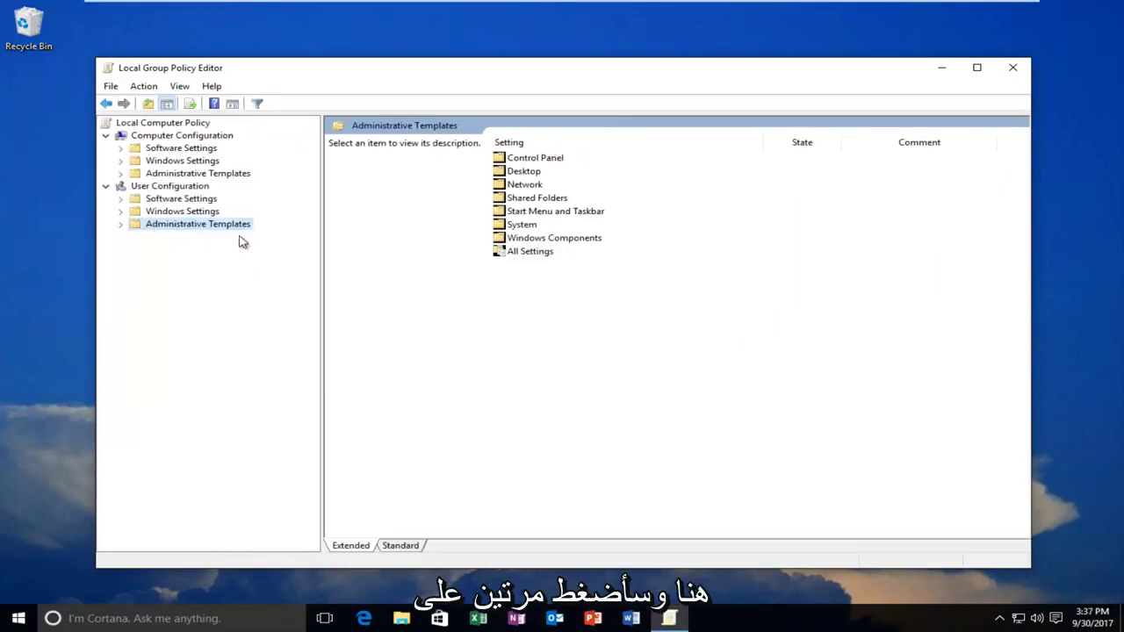
pyautogui.click(546, 239)
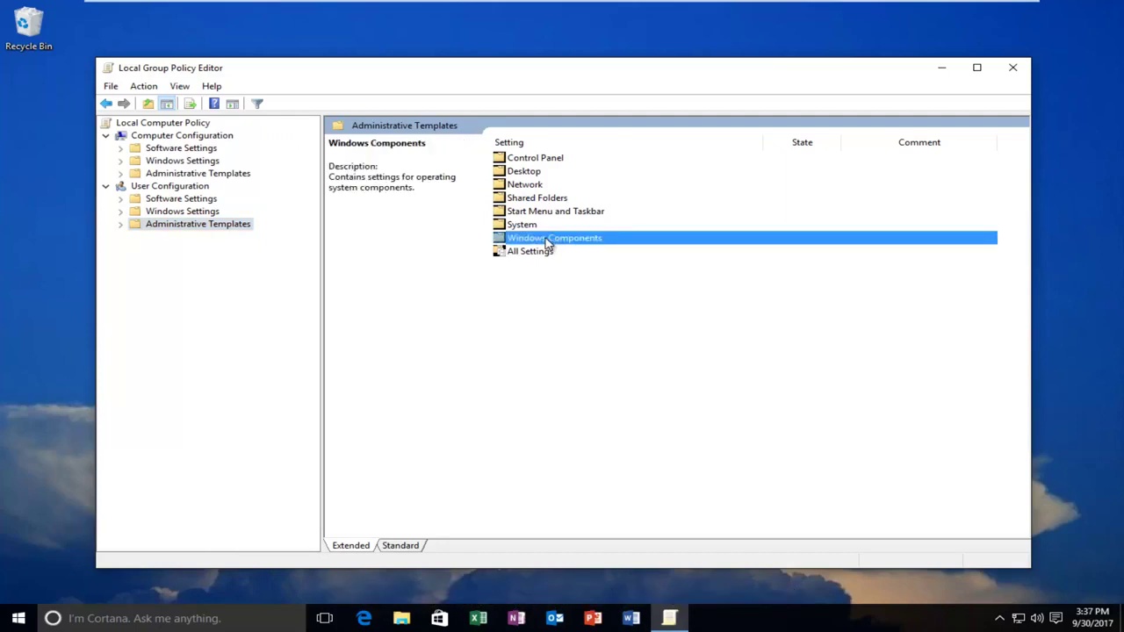
pyautogui.doubleClick(546, 238)
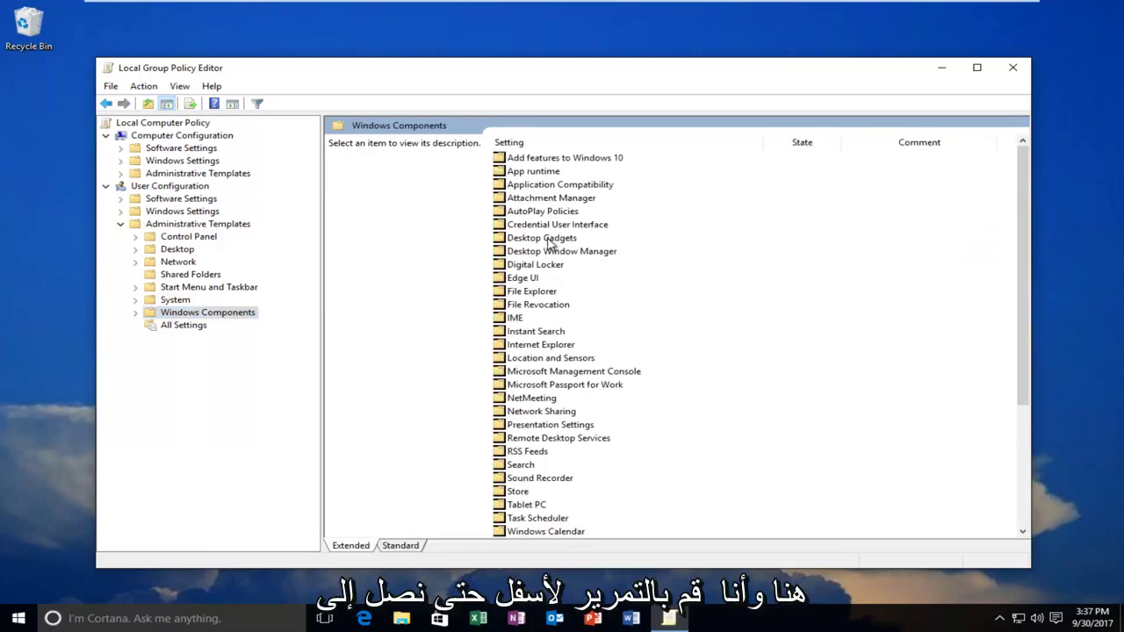
pyautogui.scroll(-3, 641, 341)
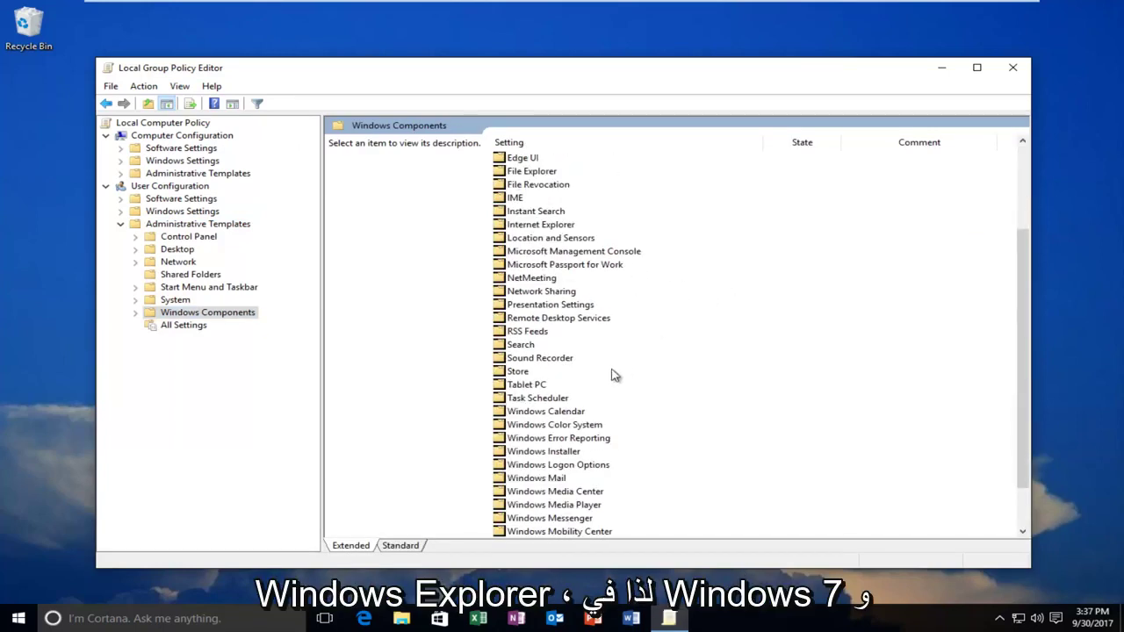
pyautogui.doubleClick(571, 425)
# Browse the Windows Components subfolders and select the File Explorer category.
pyautogui.click(546, 384)
pyautogui.scroll(-2, 548, 378)
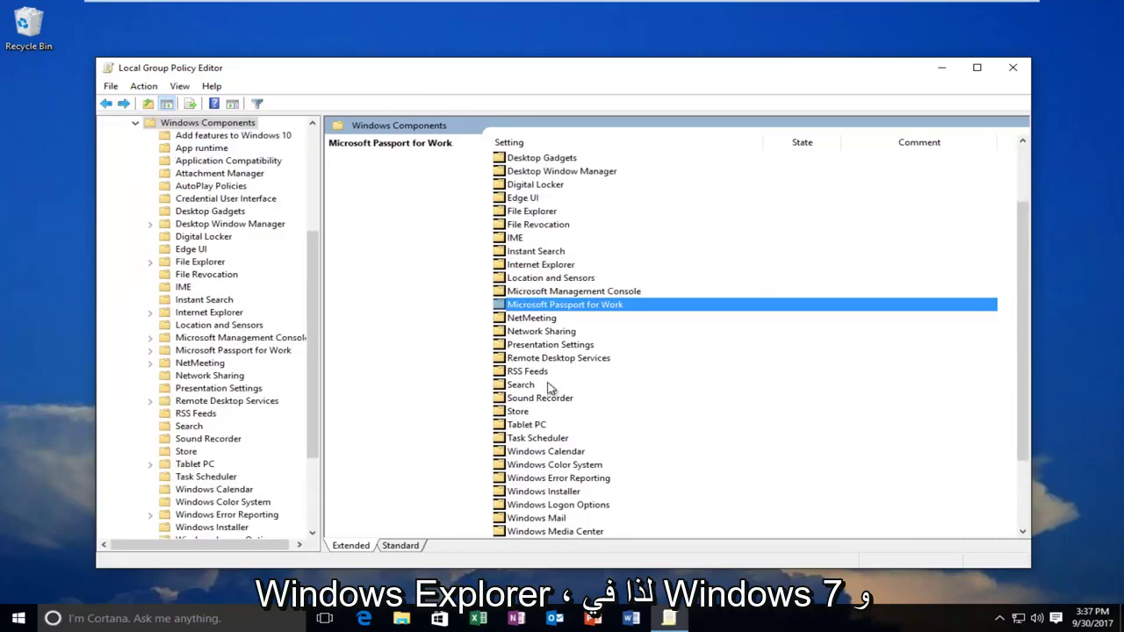
pyautogui.scroll(2, 548, 374)
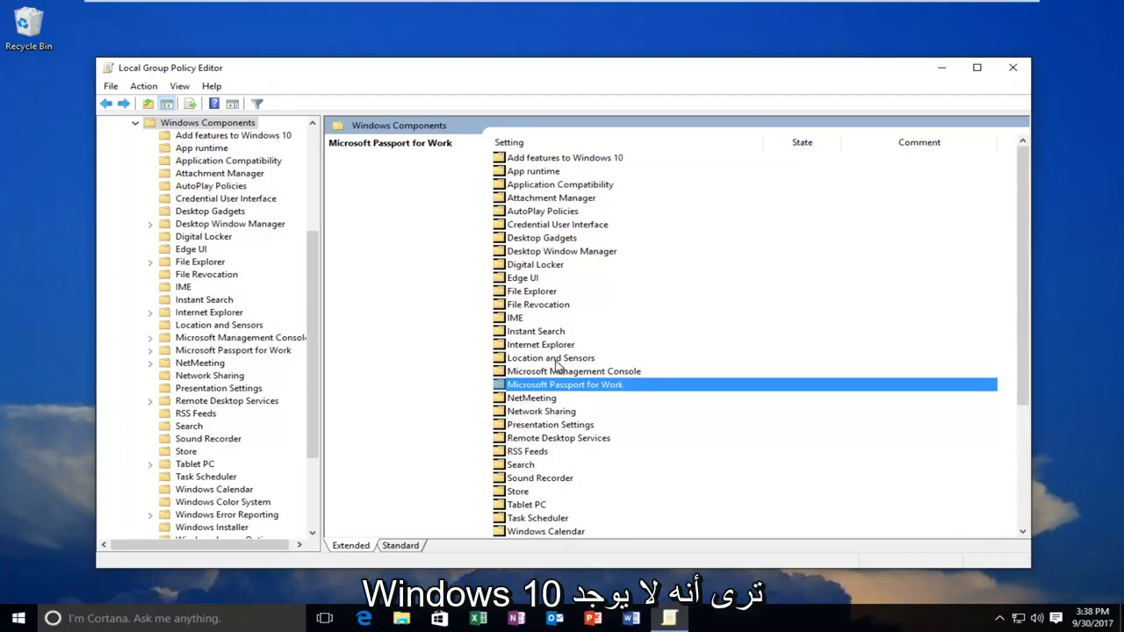
pyautogui.scroll(-5, 557, 373)
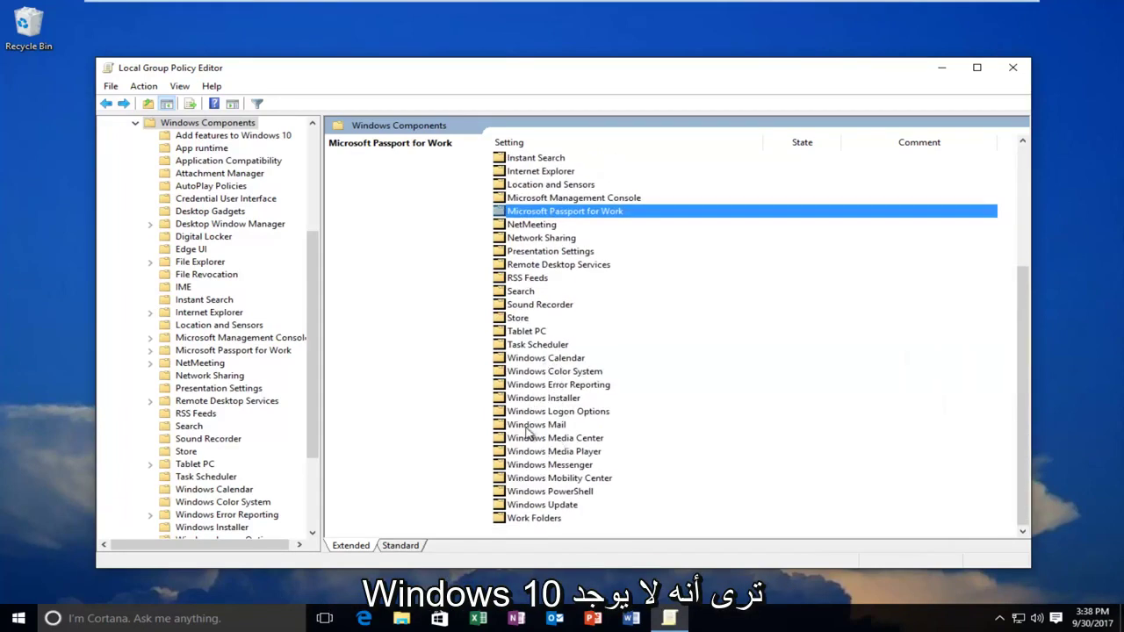
pyautogui.click(546, 386)
pyautogui.scroll(5, 546, 386)
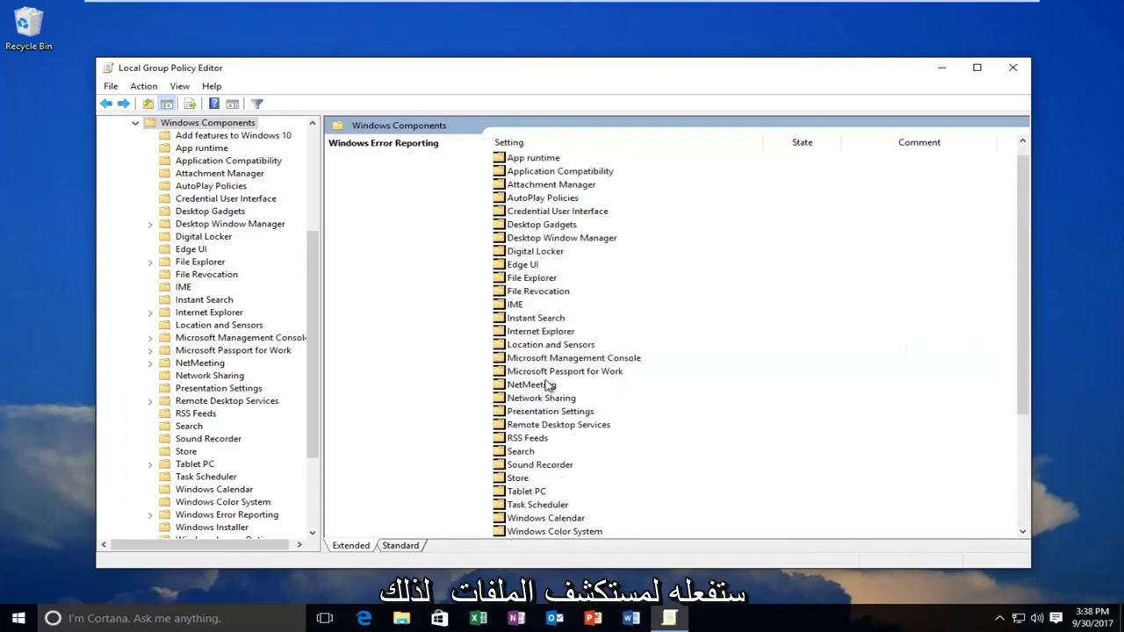
pyautogui.click(522, 293)
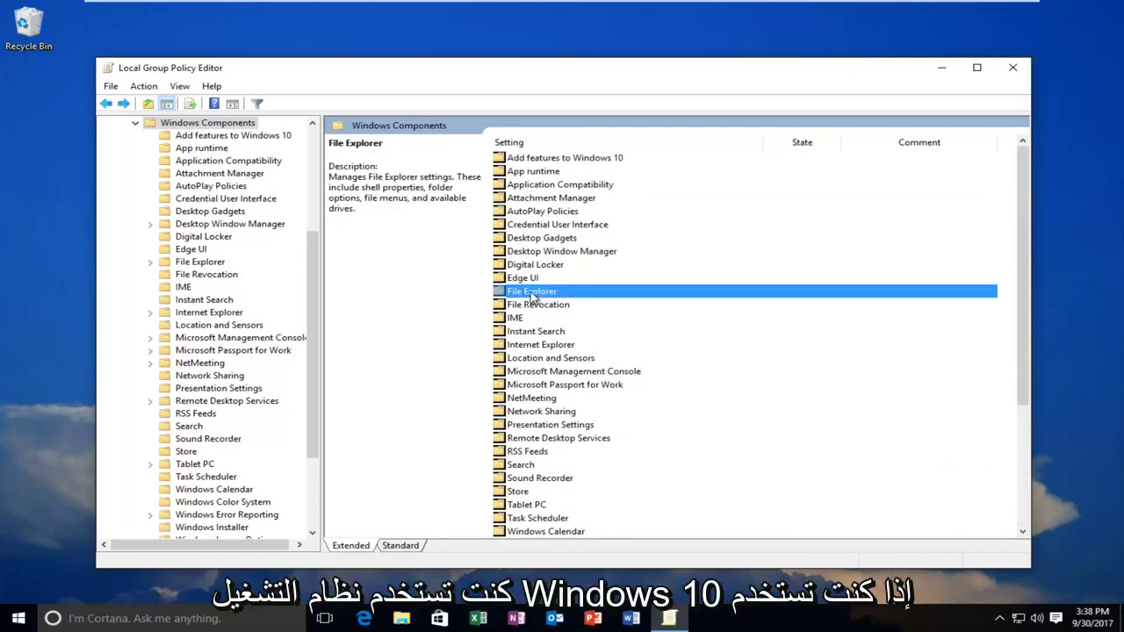
pyautogui.scroll(-4, 537, 303)
pyautogui.scroll(-1, 536, 314)
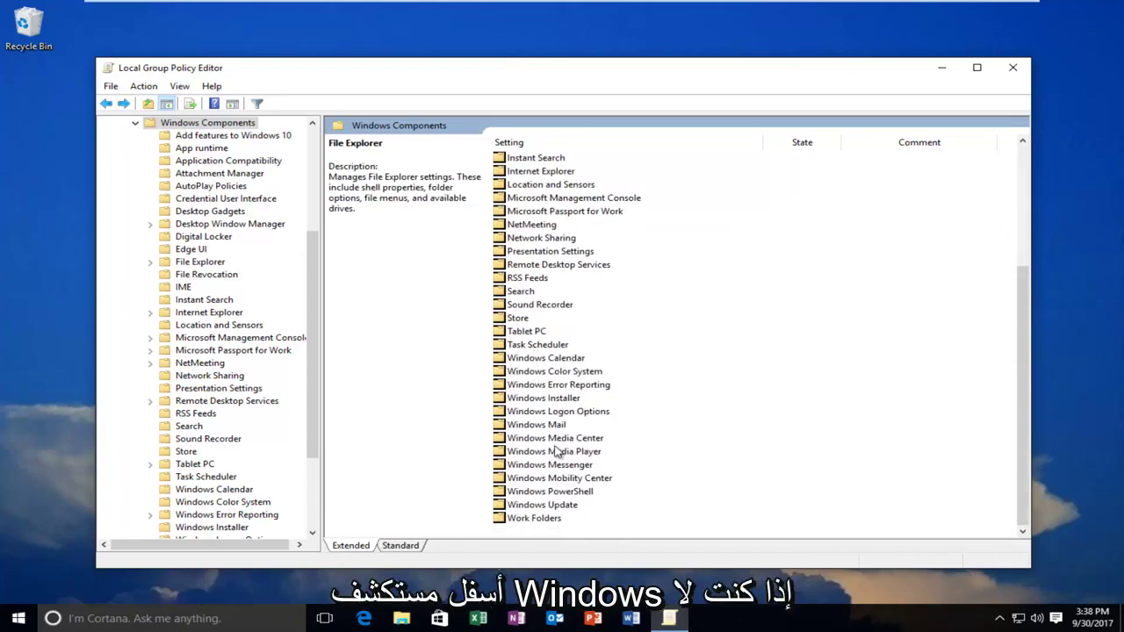
pyautogui.scroll(2, 575, 452)
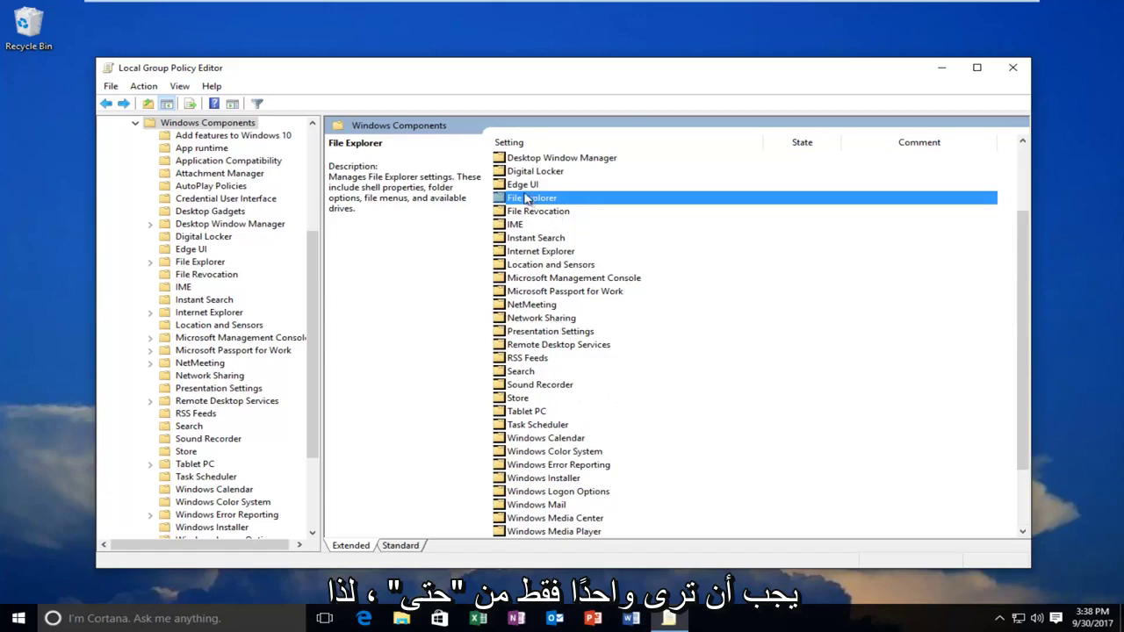
# Open File Explorer's policy settings and select 'Turn off the caching of thumbnails in hidden thumbs.db files'.
pyautogui.doubleClick(525, 202)
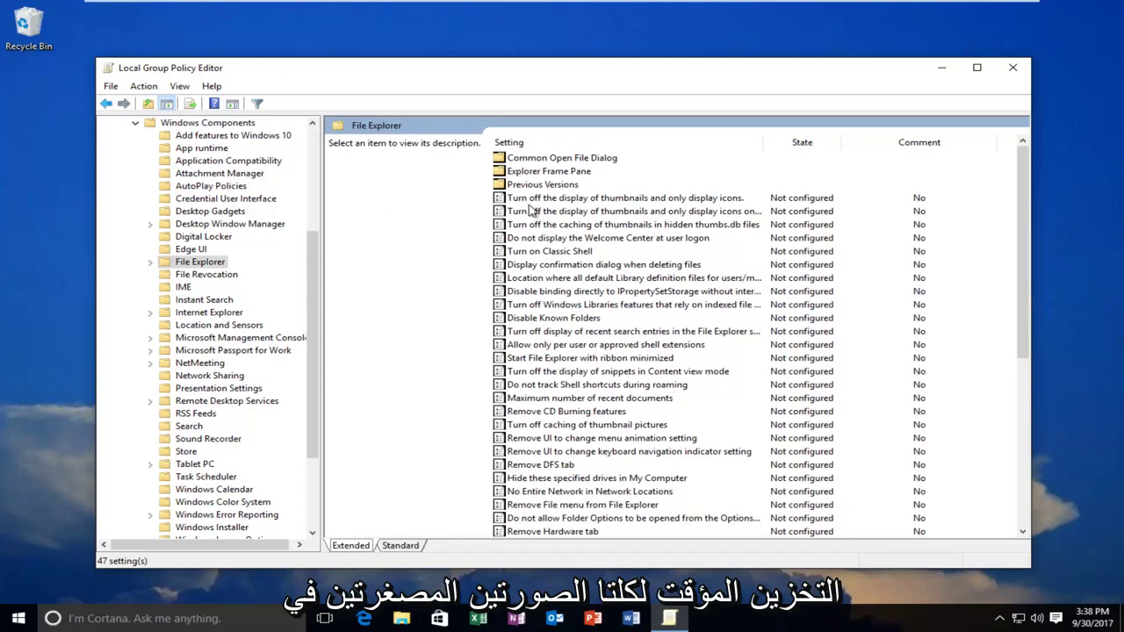
pyautogui.click(563, 226)
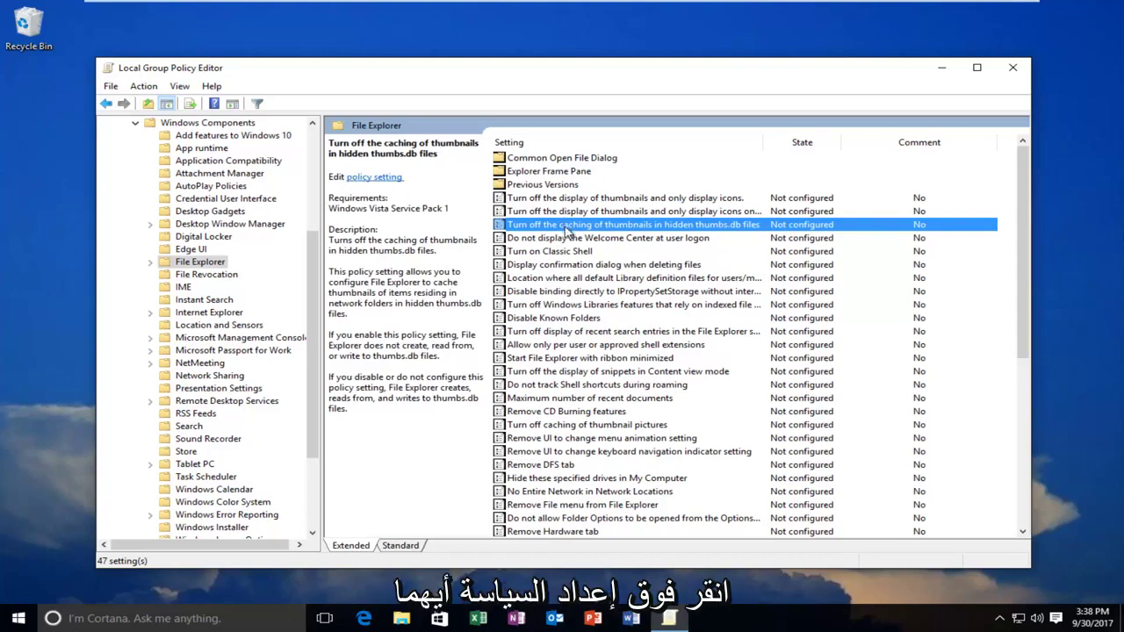
# Set the thumbs.db thumbnail caching policy to Enabled and confirm with OK.
pyautogui.doubleClick(597, 225)
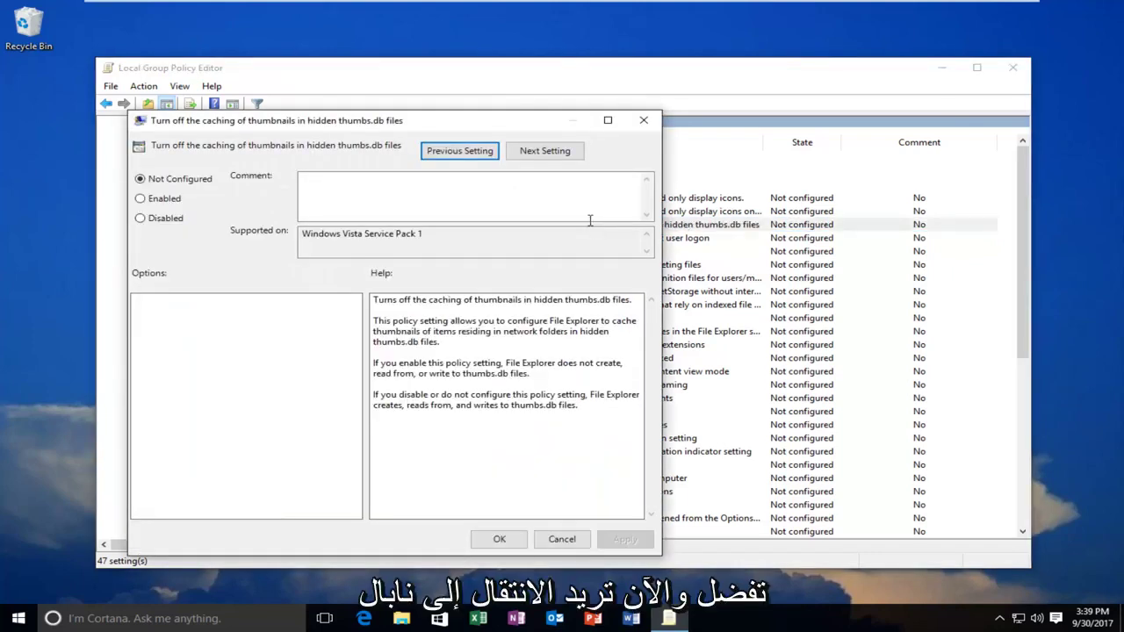
pyautogui.click(140, 198)
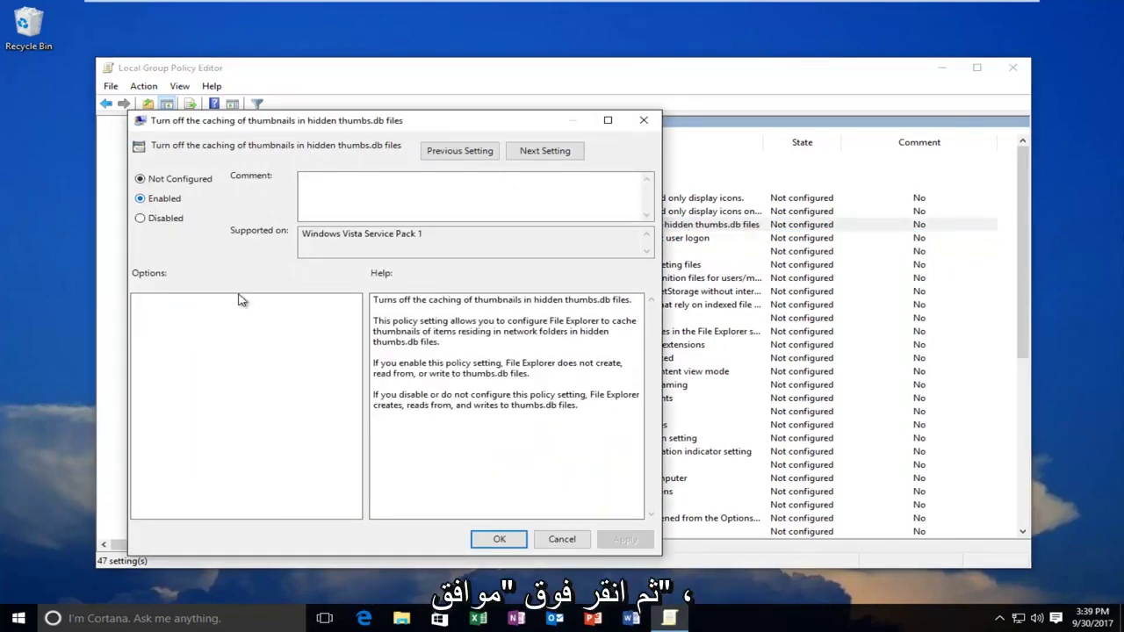
pyautogui.click(499, 540)
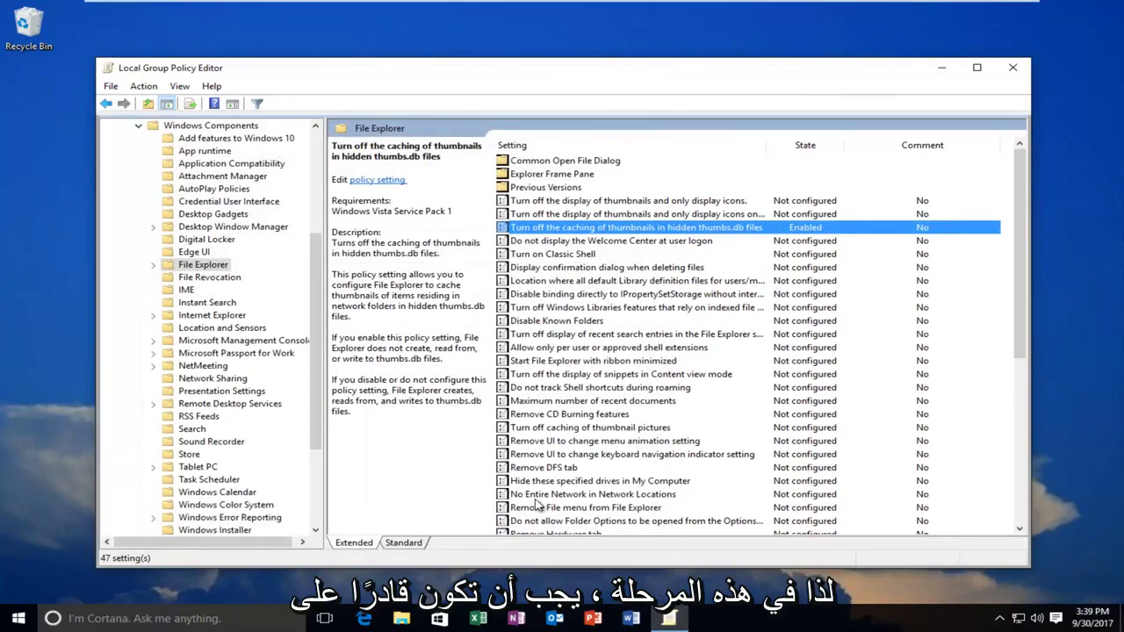
# Close the Local Group Policy Editor window.
pyautogui.click(1012, 67)
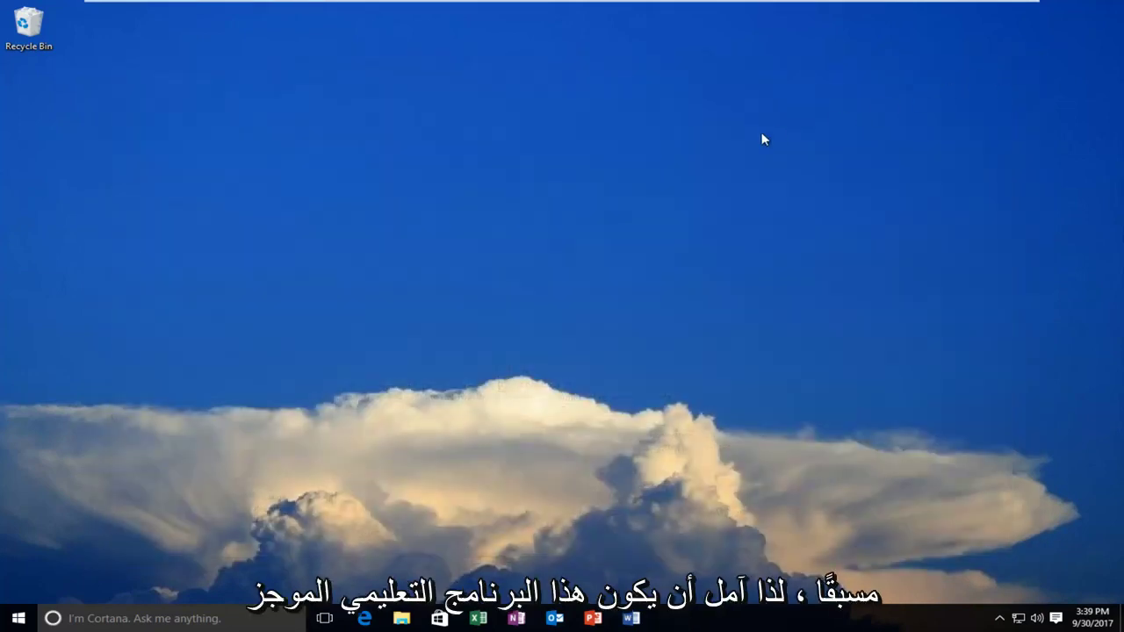